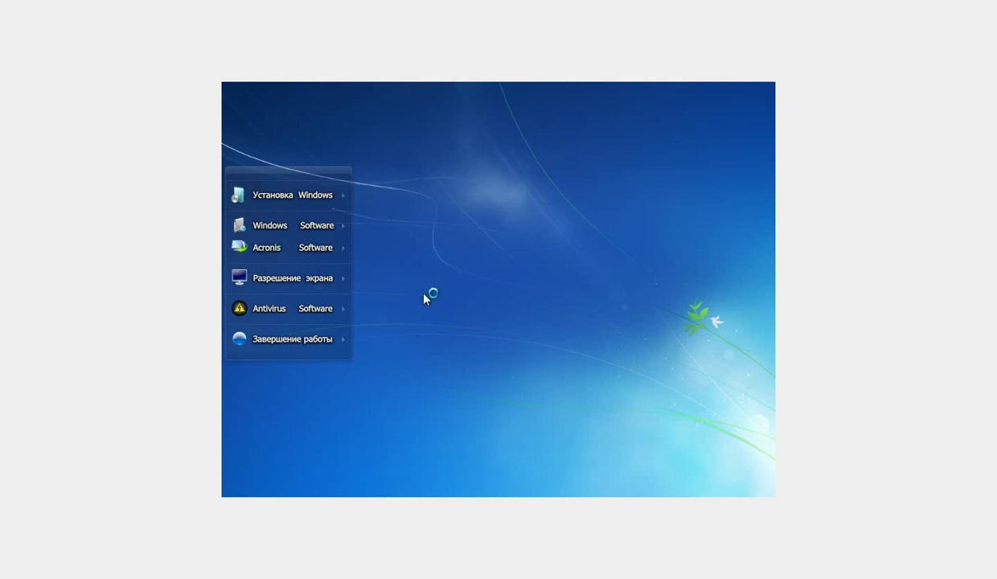
# Set the screen resolution to 1024 x 768 and start Acronis Disk Director Server 10 in manual mode
pyautogui.moveTo(314, 283)
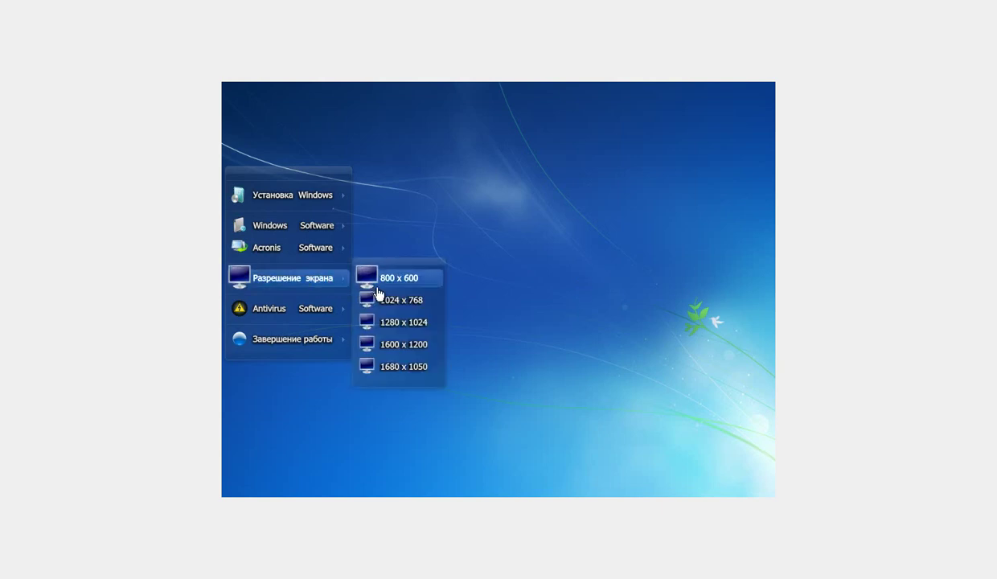
pyautogui.click(396, 305)
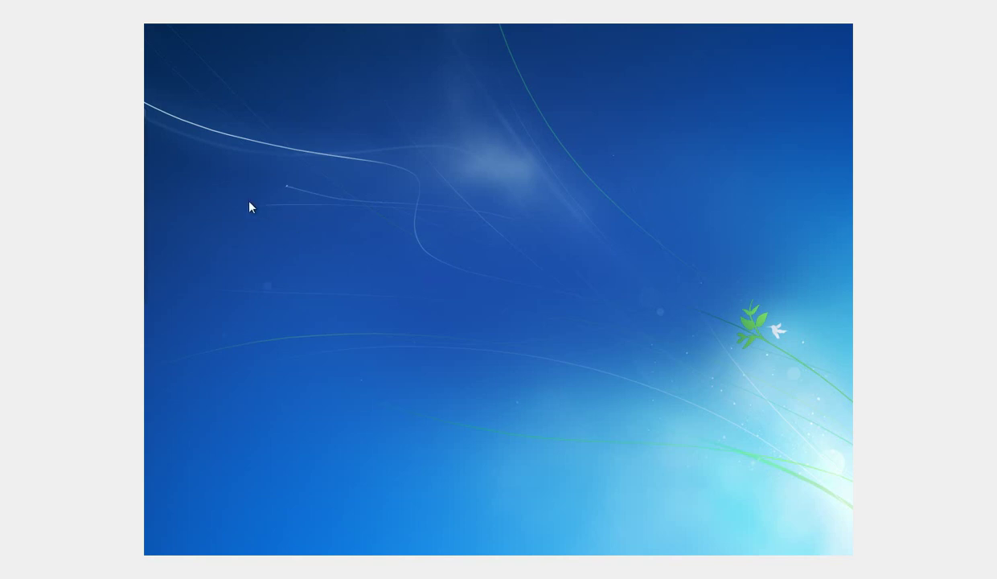
pyautogui.moveTo(179, 194)
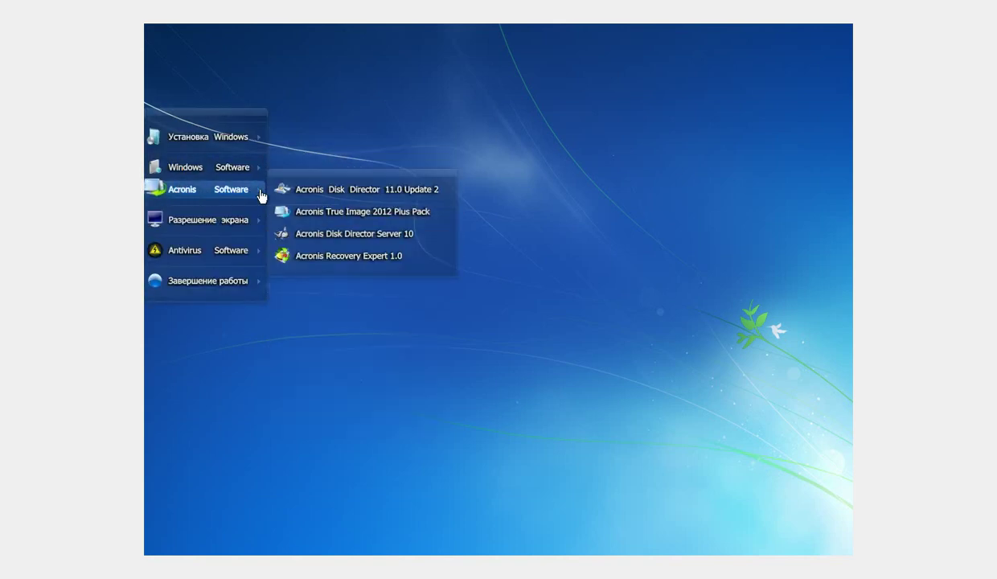
pyautogui.click(328, 234)
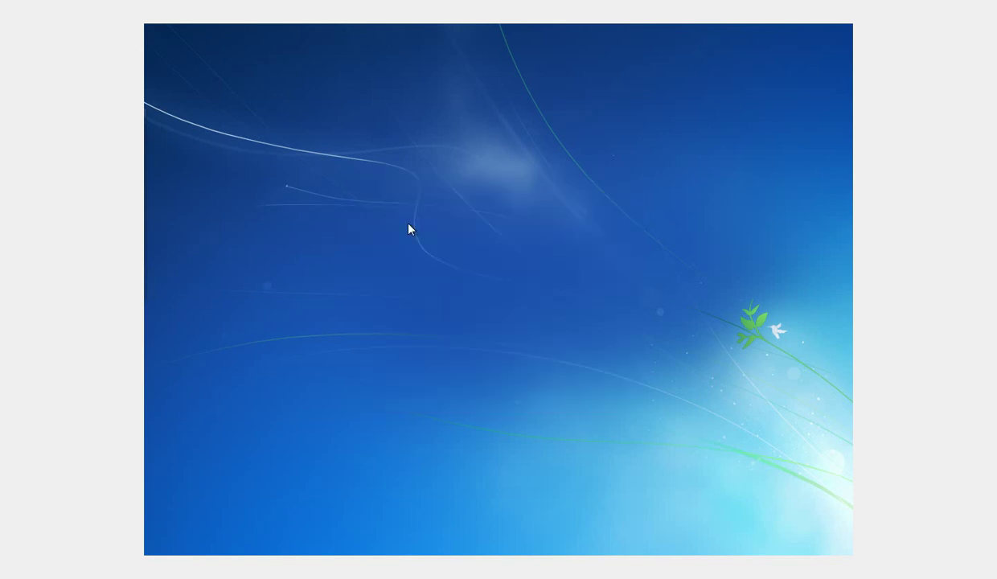
pyautogui.click(404, 292)
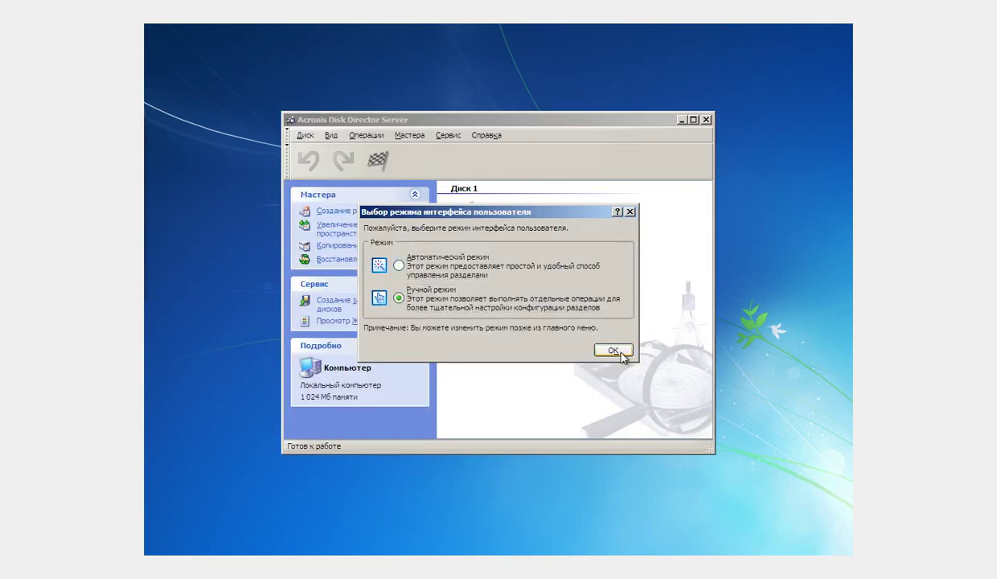
pyautogui.click(613, 350)
# Format the C: partition as NTFS, run the pending operation, and close Acronis Disk Director Server
pyautogui.click(563, 404)
pyautogui.rightClick(561, 404)
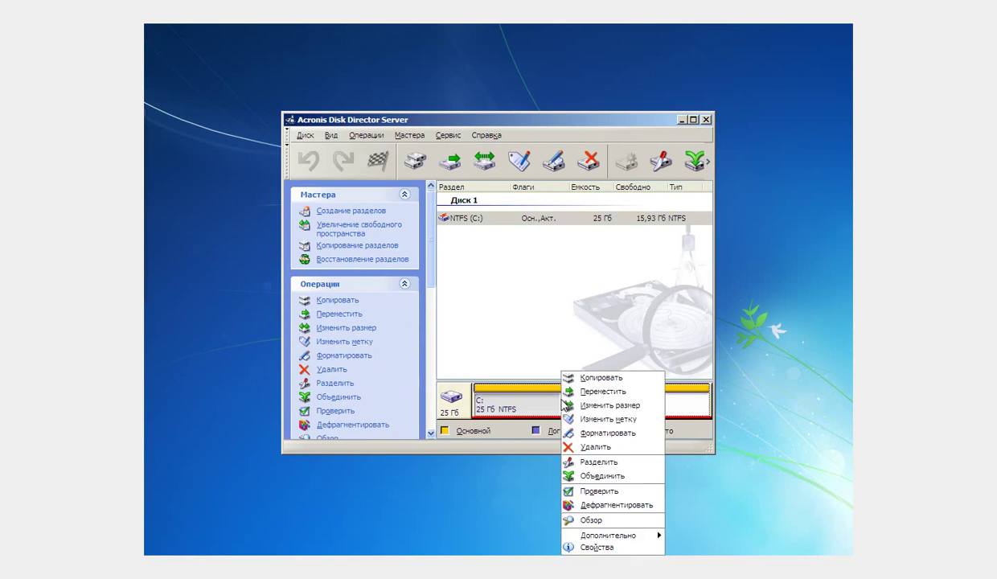
pyautogui.click(590, 435)
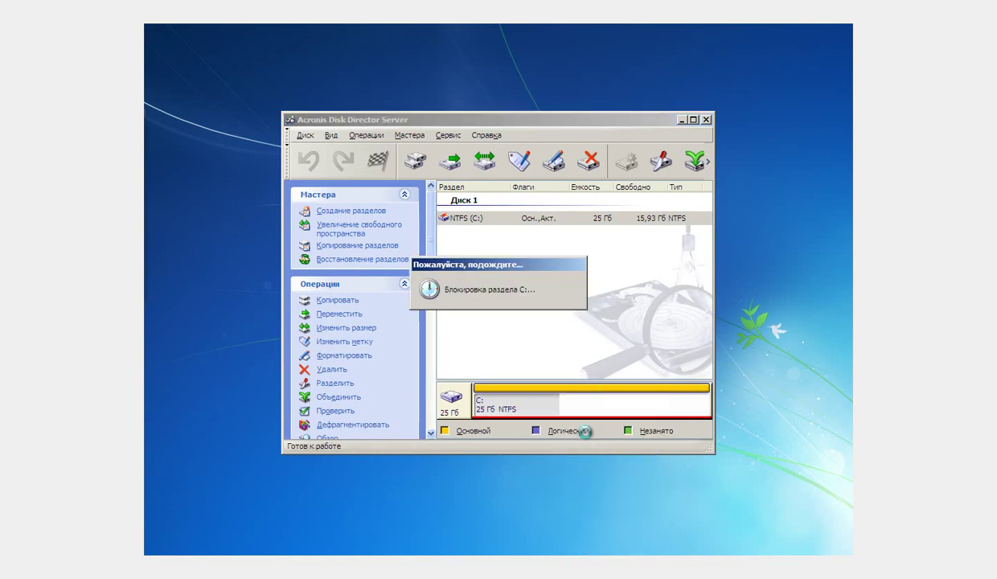
pyautogui.click(455, 350)
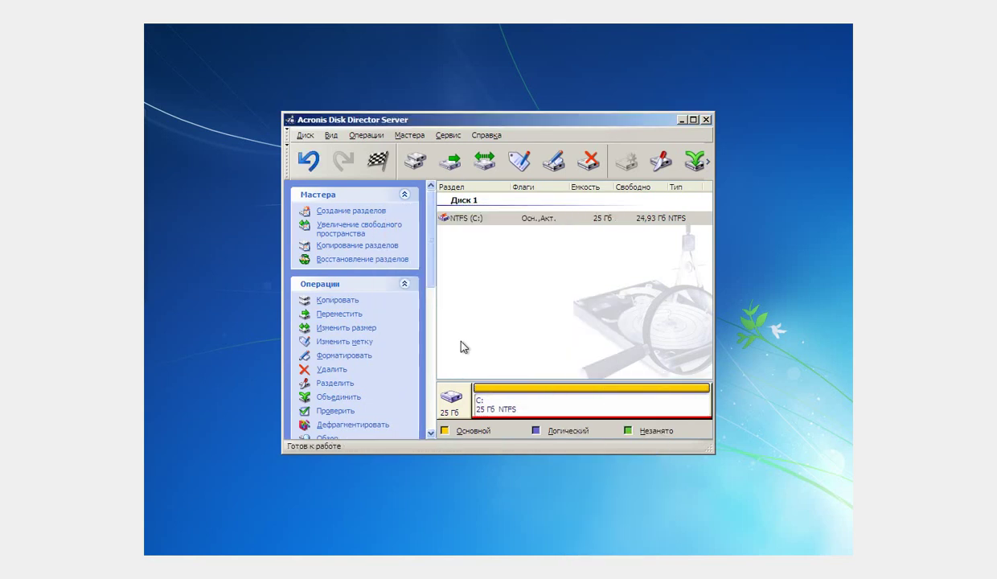
pyautogui.click(378, 160)
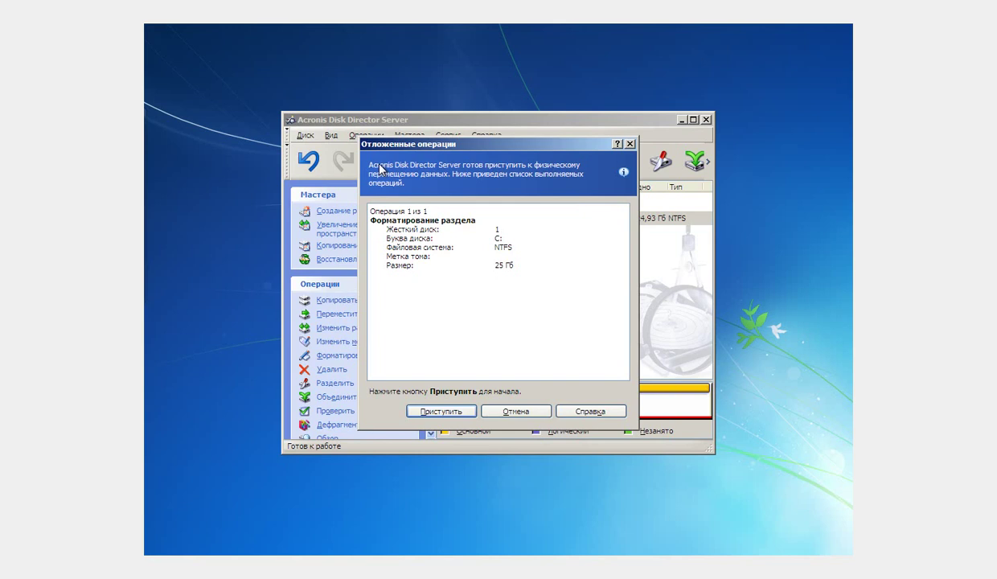
pyautogui.click(451, 411)
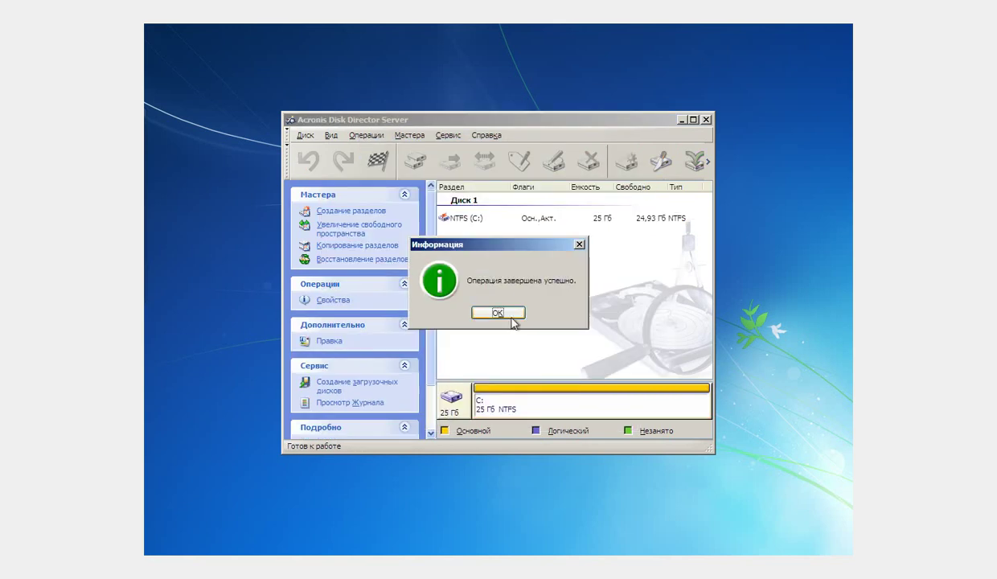
pyautogui.click(502, 314)
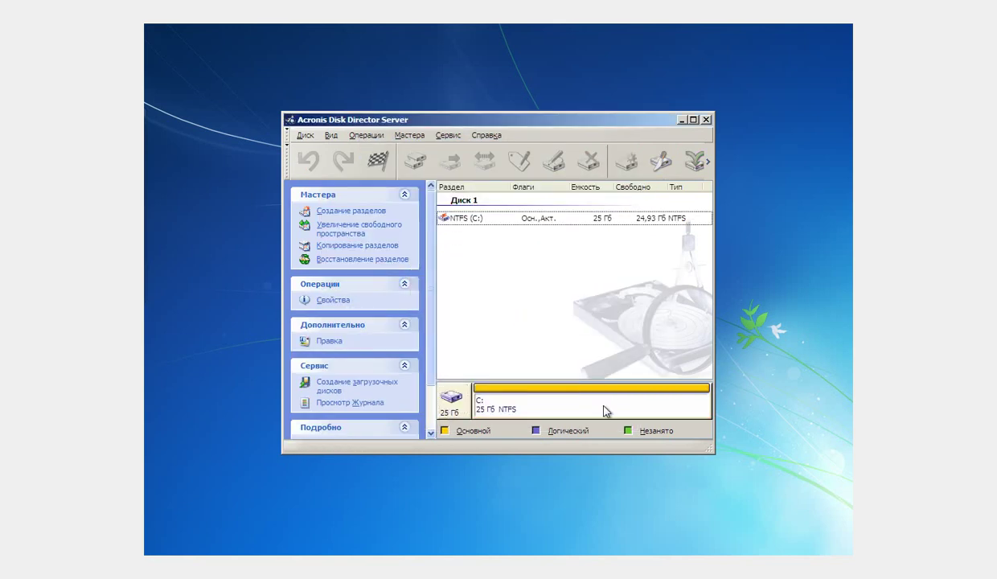
pyautogui.click(706, 119)
# Start the Windows 7 setup and choose Windows XP SP3 Профессиональная x86 as the system to install
pyautogui.click(210, 162)
pyautogui.moveTo(205, 137)
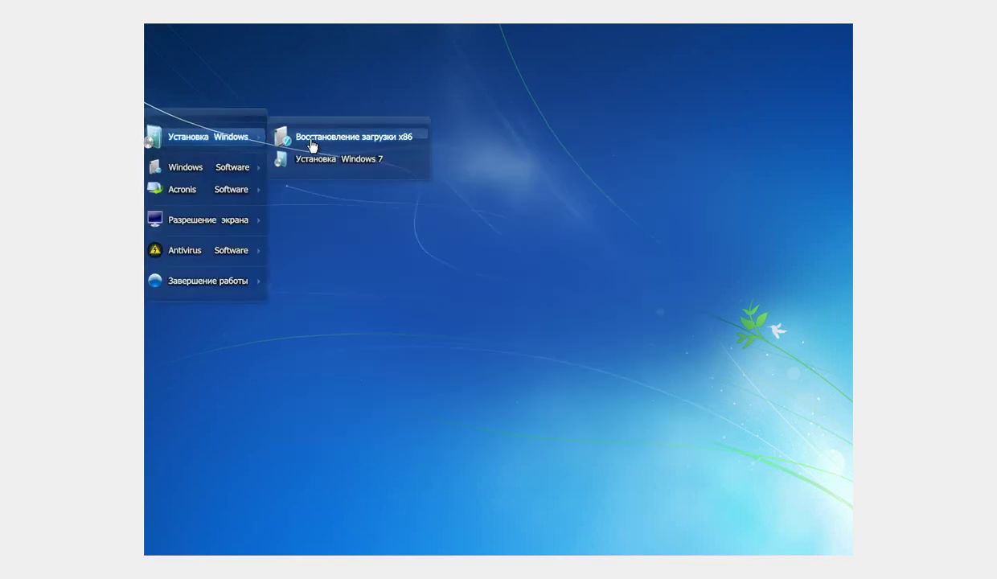
pyautogui.click(329, 161)
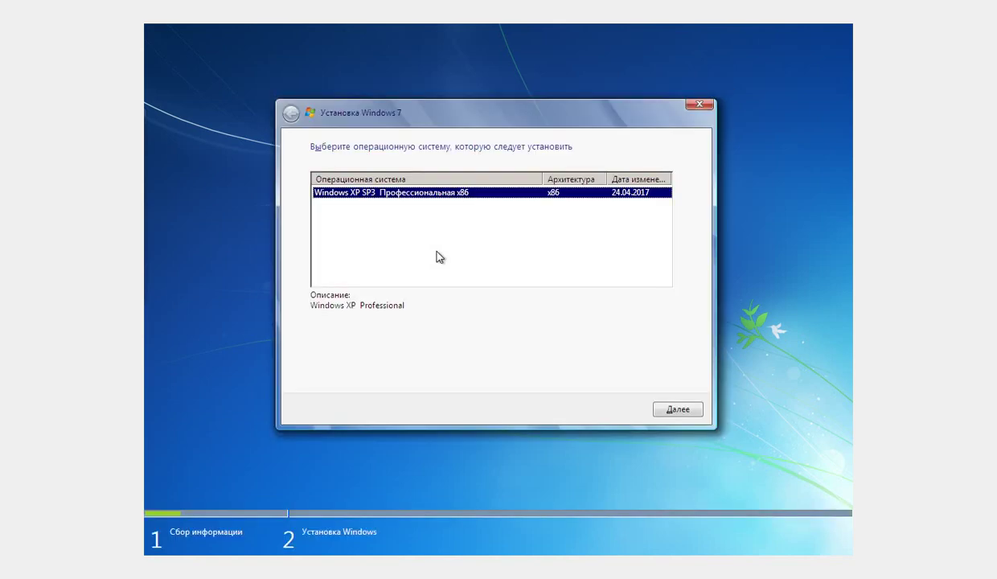
pyautogui.click(445, 253)
pyautogui.click(411, 195)
pyautogui.click(678, 410)
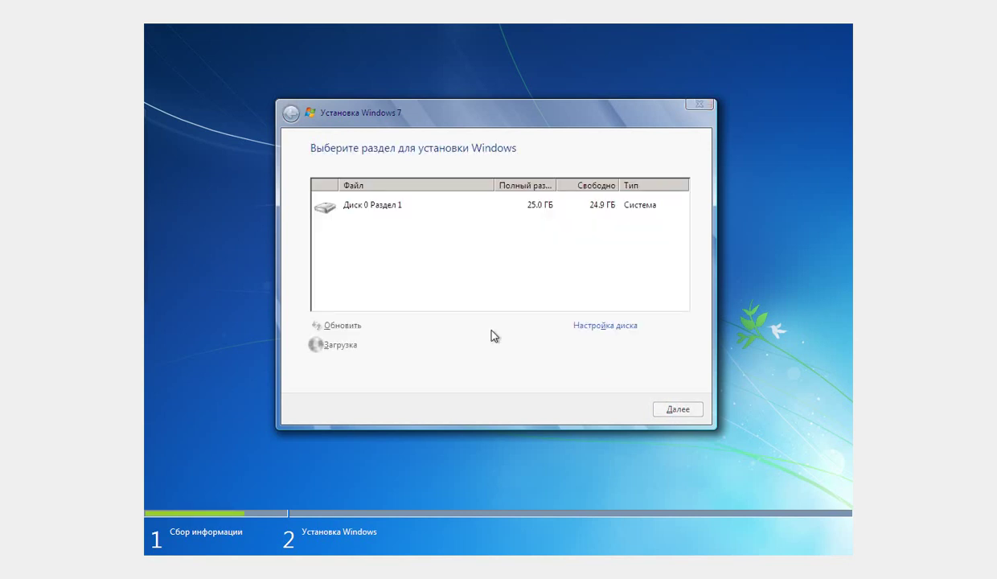
# Format Диск 0 Раздел 1 using the disk options and start the Windows installation on it
pyautogui.click(386, 204)
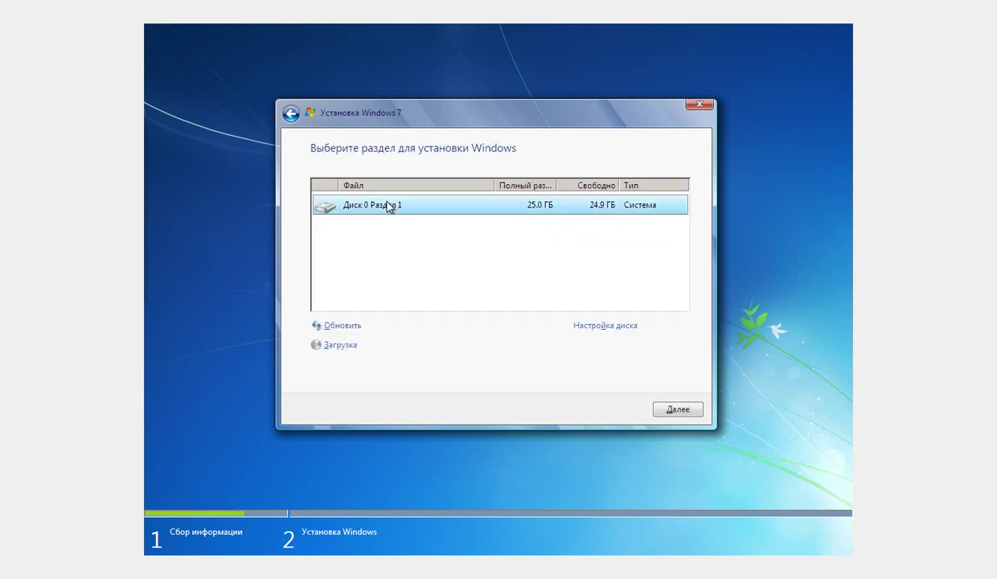
pyautogui.click(586, 326)
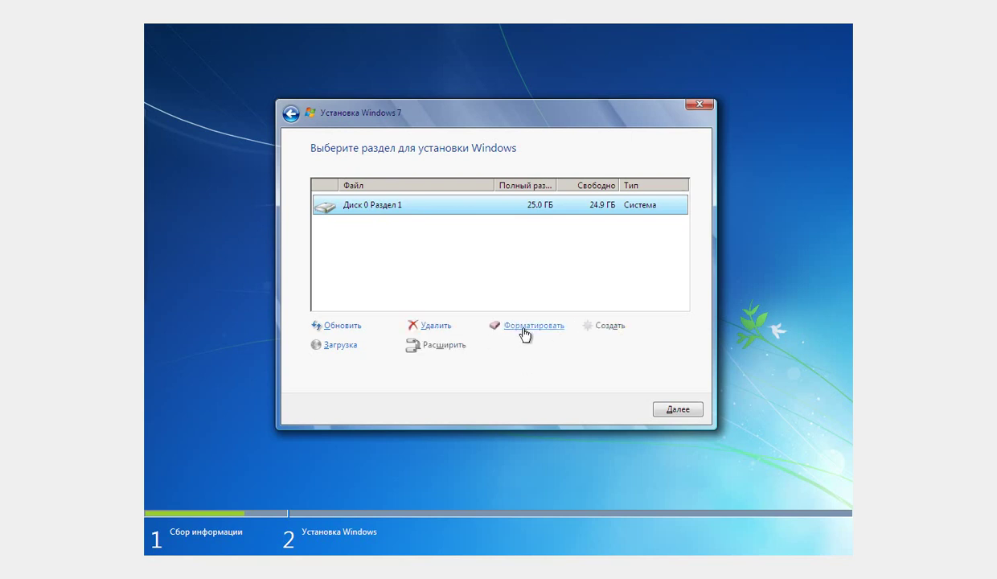
pyautogui.click(507, 321)
pyautogui.click(573, 348)
pyautogui.click(677, 410)
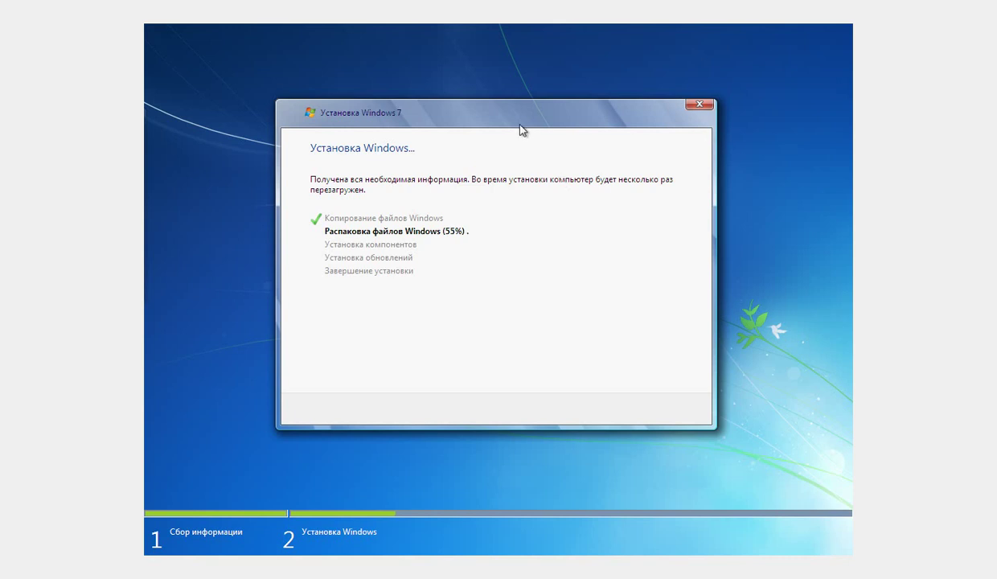
# Open Akel Pad from the Windows Software utilities and place its window below the installation progress list
pyautogui.moveTo(150, 161)
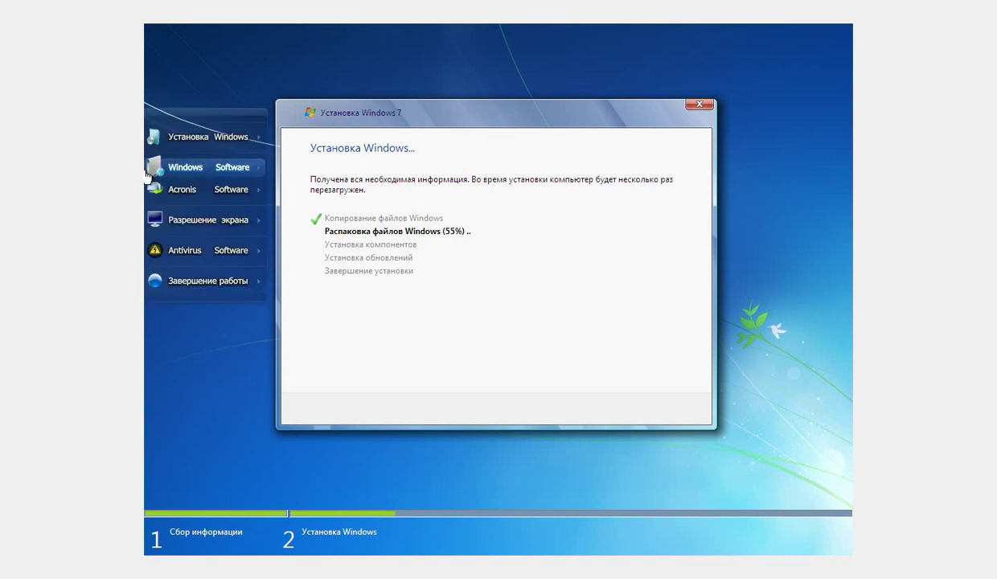
pyautogui.moveTo(194, 291)
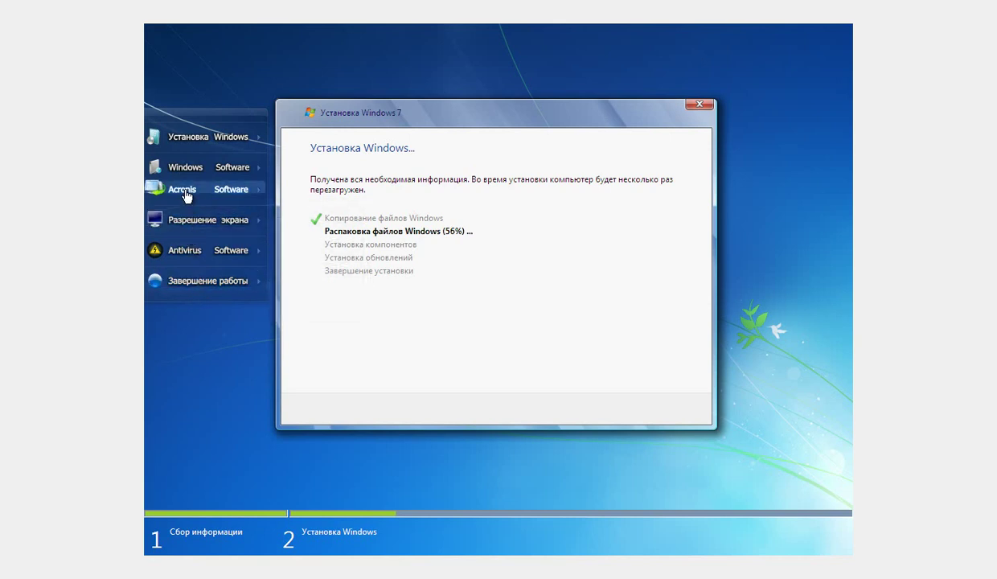
pyautogui.moveTo(185, 195)
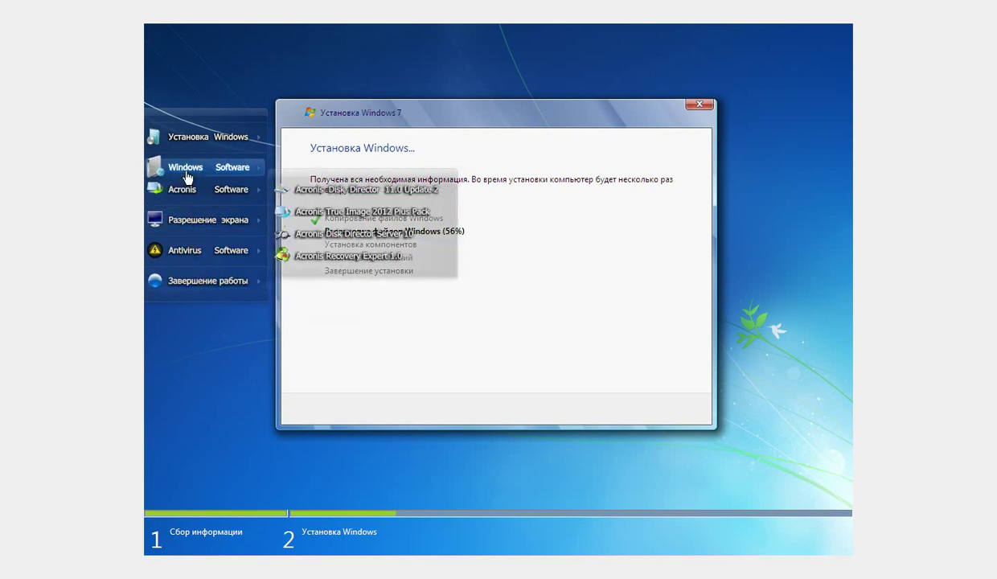
pyautogui.moveTo(186, 177)
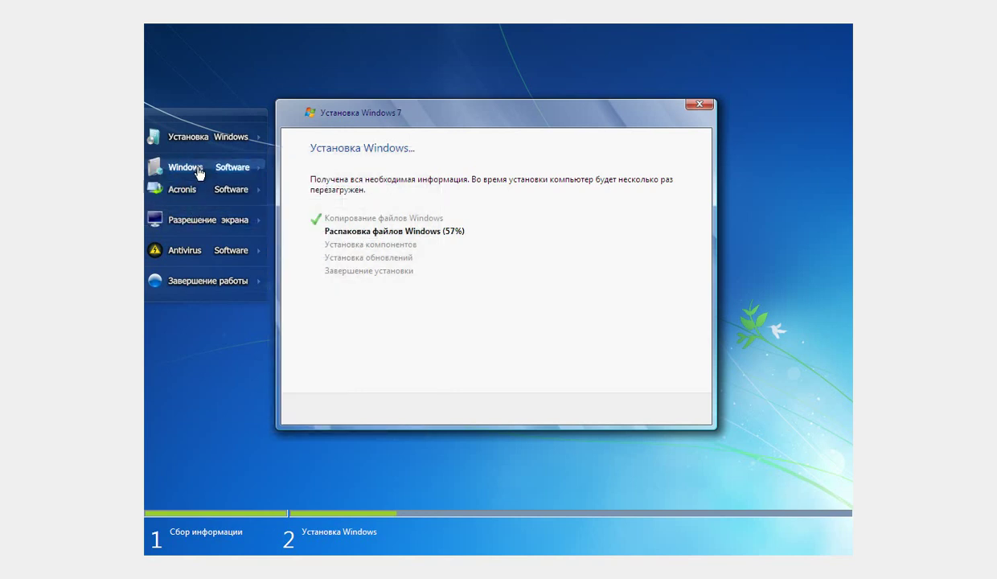
pyautogui.moveTo(249, 169)
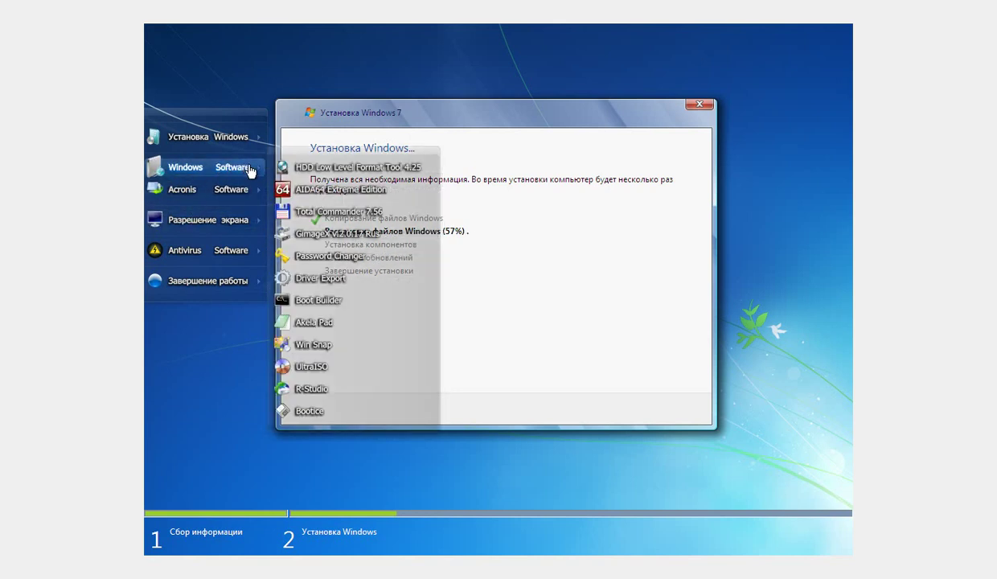
pyautogui.click(339, 324)
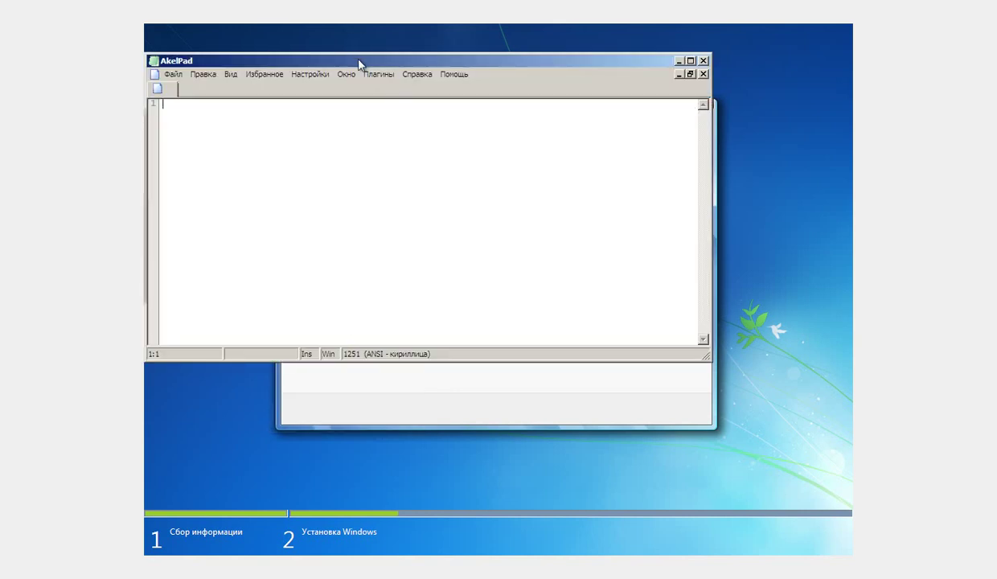
pyautogui.moveTo(355, 60); pyautogui.dragTo(448, 298)
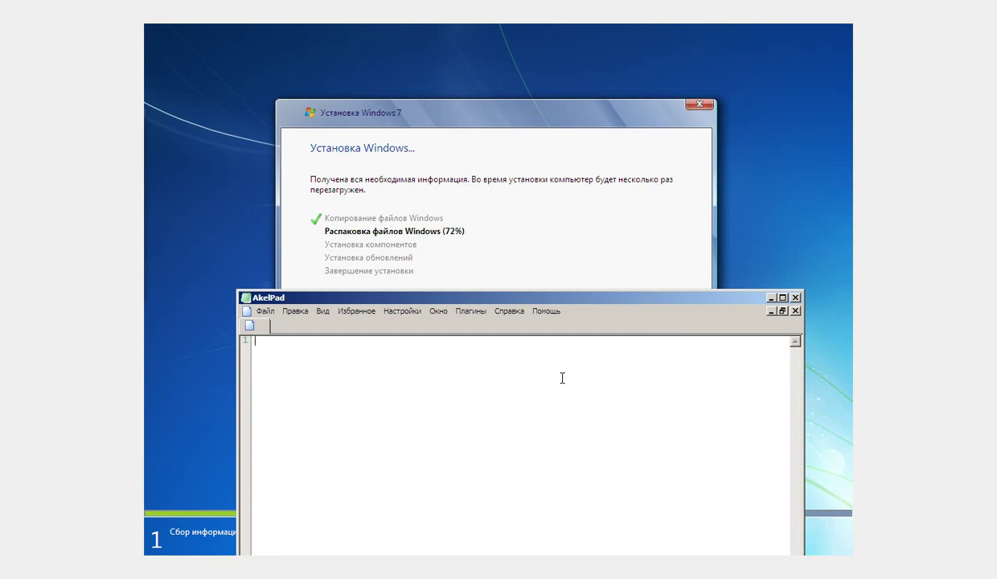
# Write the note "Идет устоновка windows xp с уже интегрироваными драйверами и необходимым софтом." in AkelPad
pyautogui.write('Bltn')
pyautogui.press('BackSpace')
pyautogui.press('BackSpace')
pyautogui.press('BackSpace')
pyautogui.press('BackSpace')
pyautogui.press('BackSpace')
pyautogui.write('И')
pyautogui.write('де')
pyautogui.write('т')
pyautogui.write(' устоновка')
pyautogui.write(' ш')
pyautogui.write('ndo')
pyautogui.write('w')
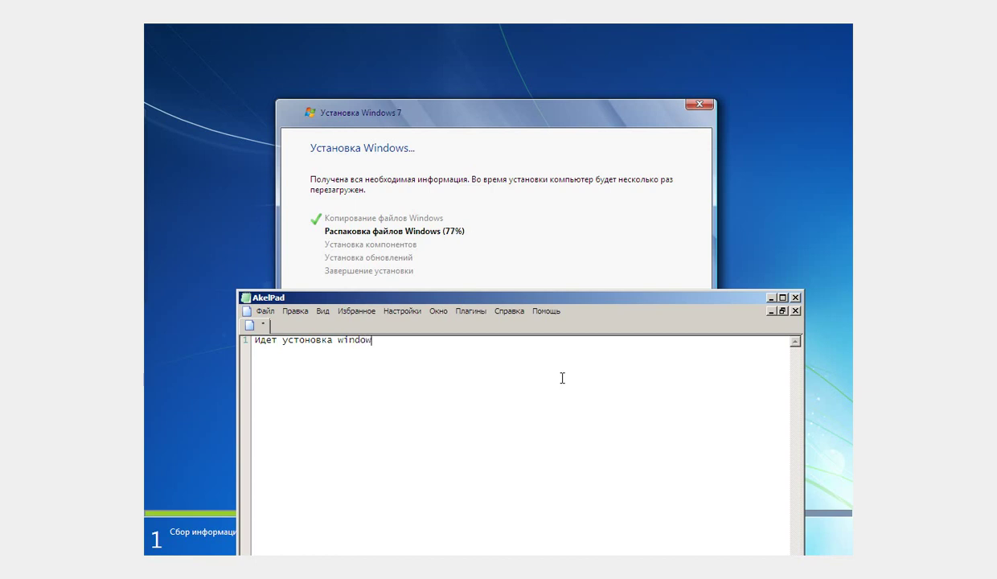
pyautogui.write('s xp с уже интегрирова')
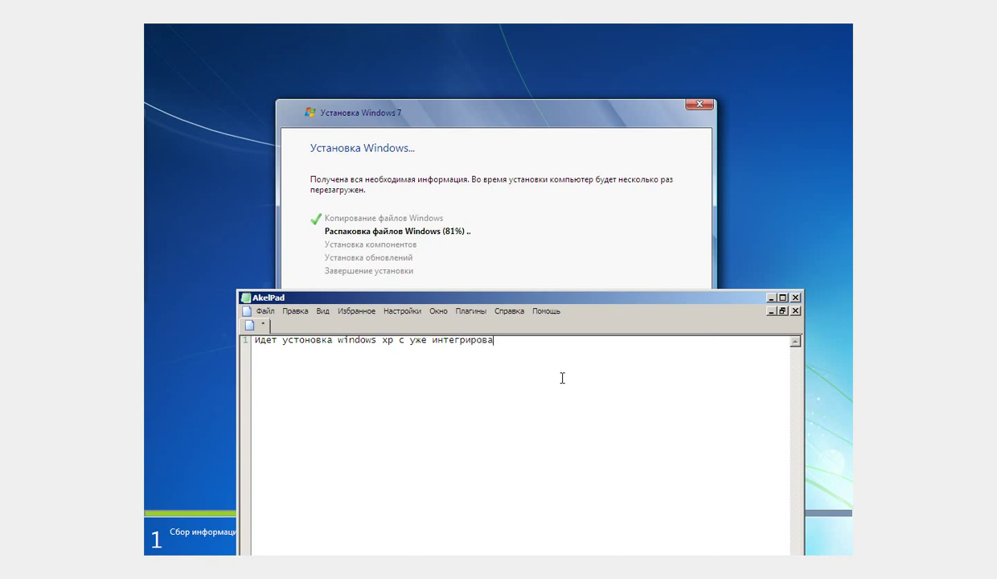
pyautogui.write('ными драйверами и ')
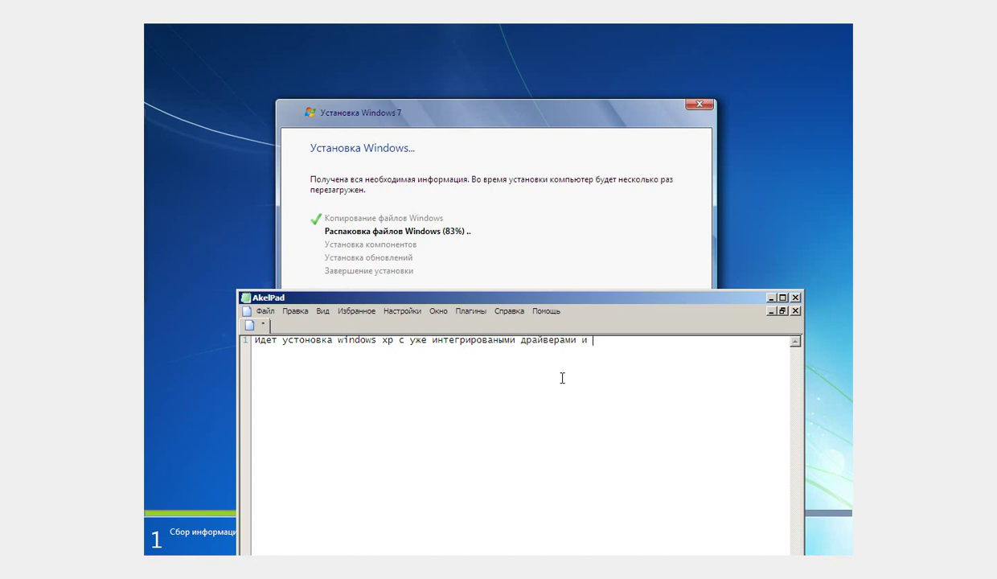
pyautogui.write('необходимым софтом.')
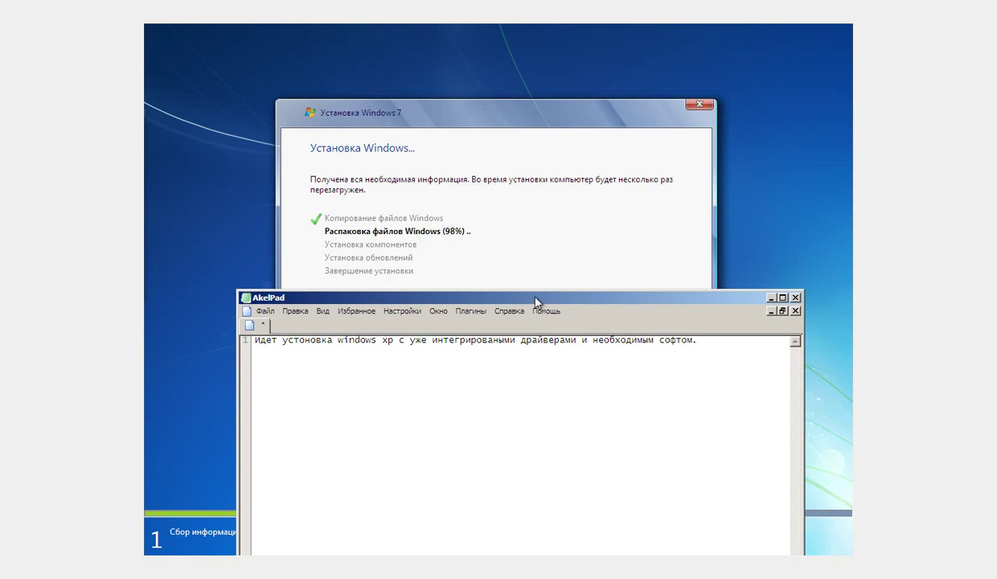
# Move the AkelPad window further down and the setup error dialog above it so neither overlaps the other
pyautogui.moveTo(536, 302); pyautogui.dragTo(525, 343)
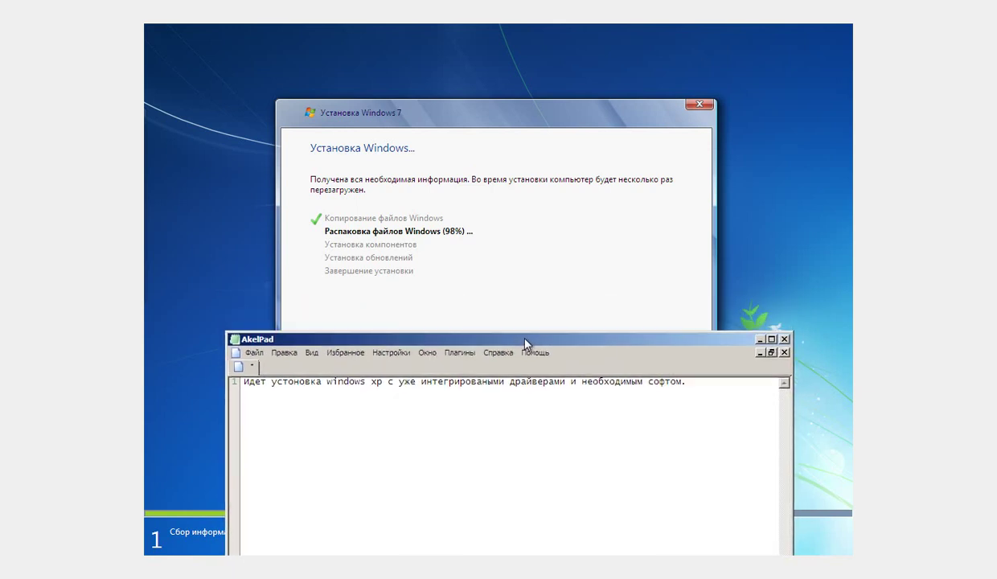
pyautogui.click(593, 456)
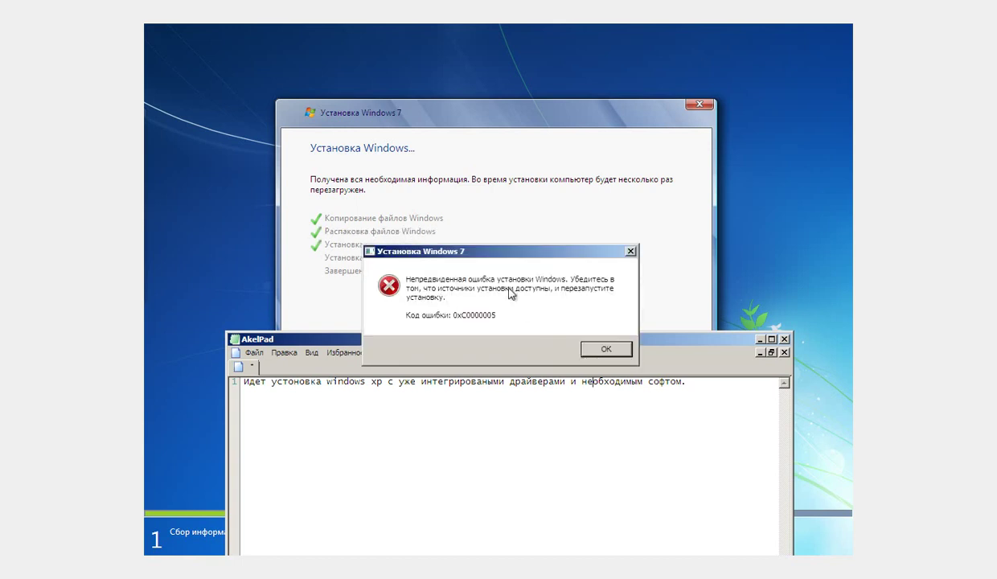
pyautogui.moveTo(488, 256); pyautogui.dragTo(514, 196)
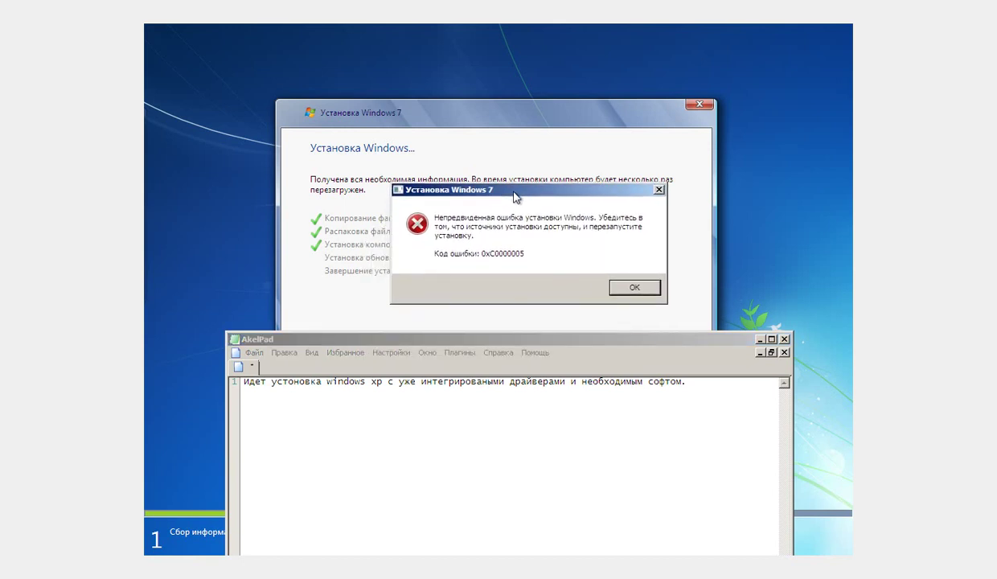
# Add a second line to the AkelPad note: "Просто закрываем эту ошибку и перезагружаем ПК"
pyautogui.click(698, 387)
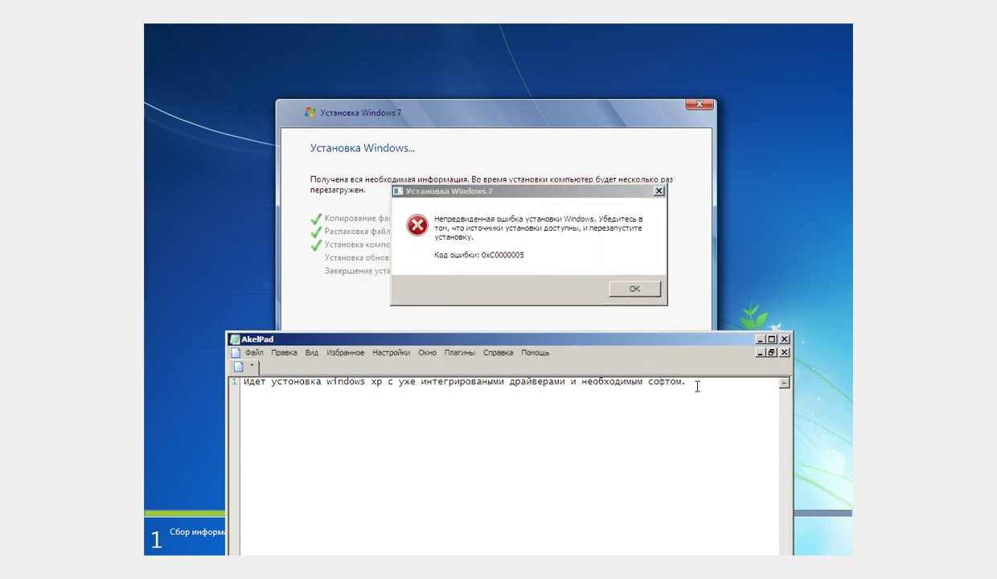
pyautogui.press('Return')
pyautogui.write('Просто закрываем эту о')
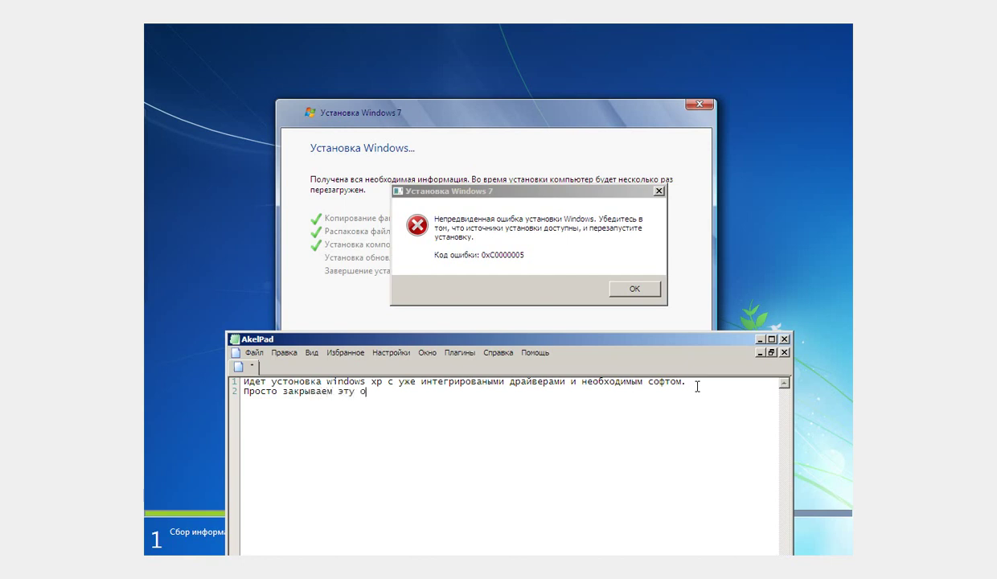
pyautogui.write('шибку и перезагружаем')
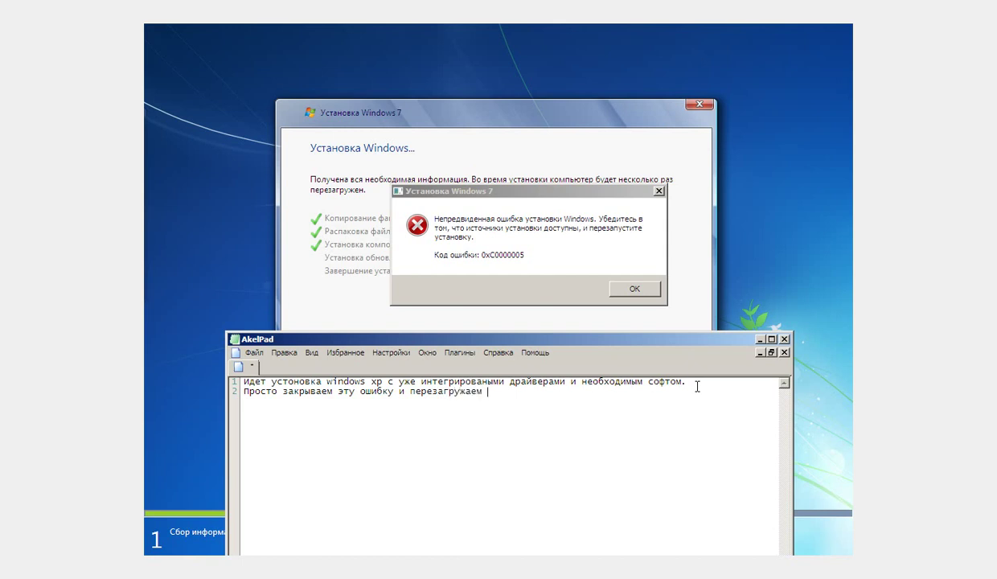
pyautogui.write(' ПК')
# Add a third line to the AkelPad note, "Запускаемся с Жесткого диска", and highlight it briefly for the viewer
pyautogui.write('За')
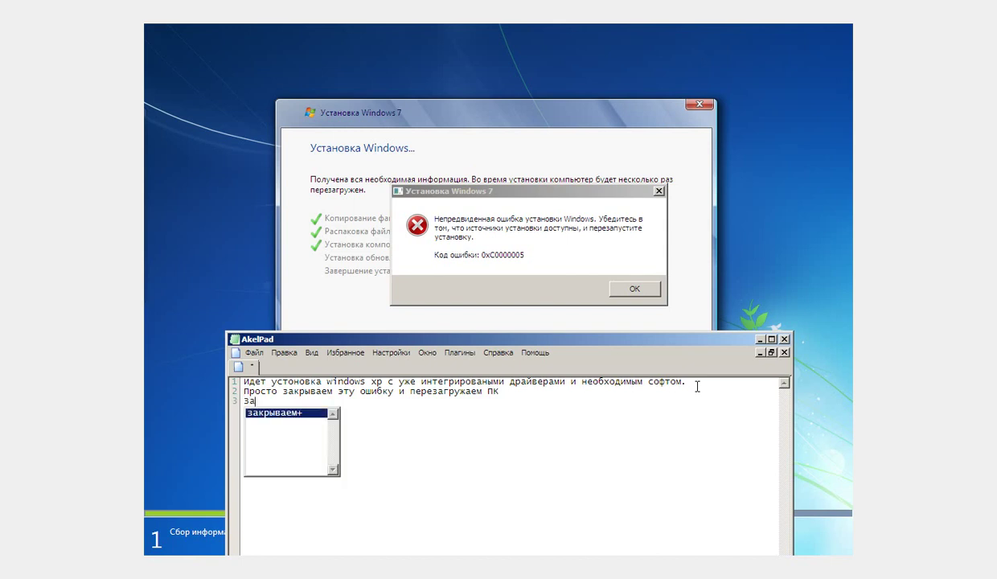
pyautogui.write('пускаемс')
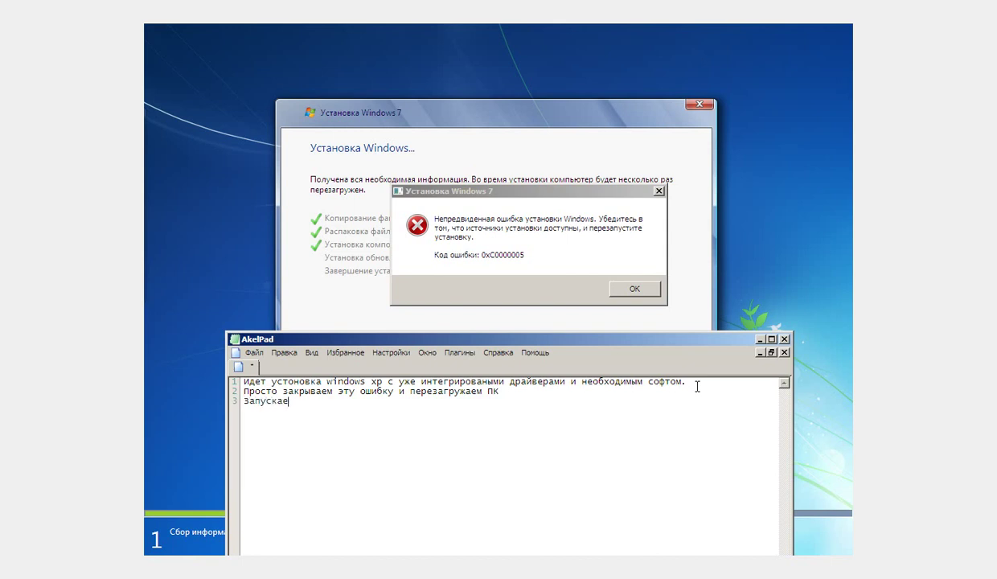
pyautogui.write('с Жесткого диска')
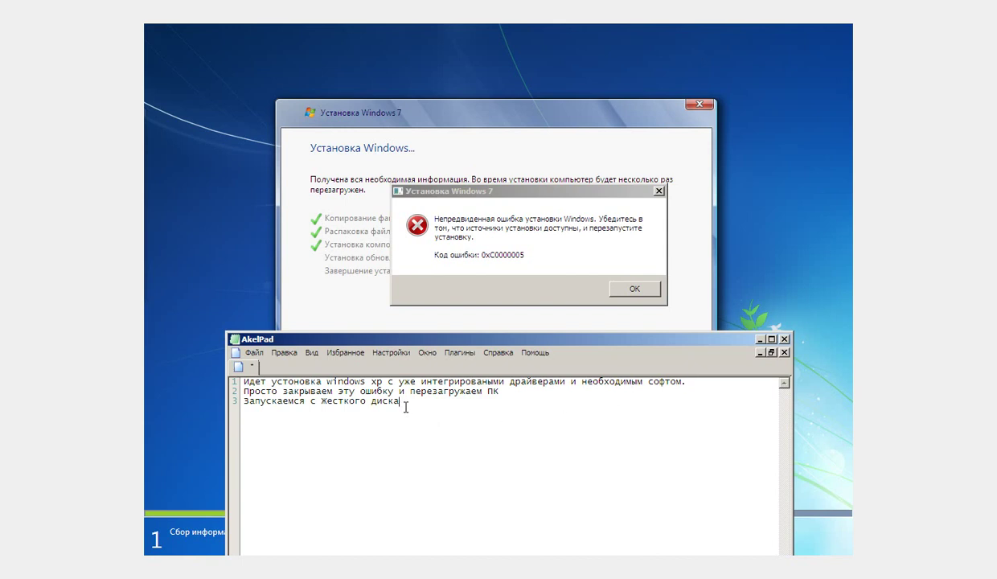
pyautogui.moveTo(398, 401); pyautogui.dragTo(249, 401)
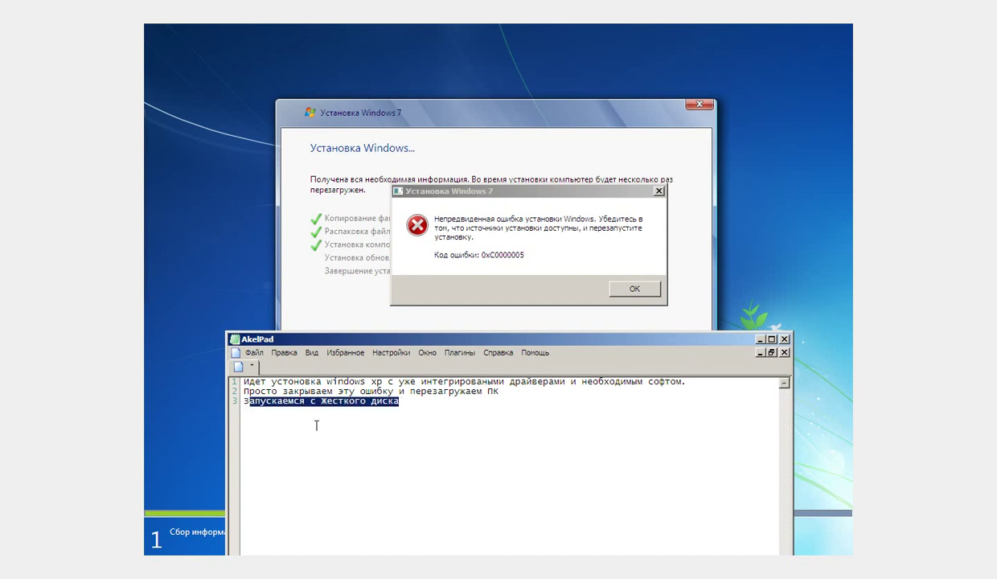
pyautogui.click(337, 432)
# Dismiss the Windows setup error dialog and restart the computer from the boot environment's shutdown options
pyautogui.click(632, 290)
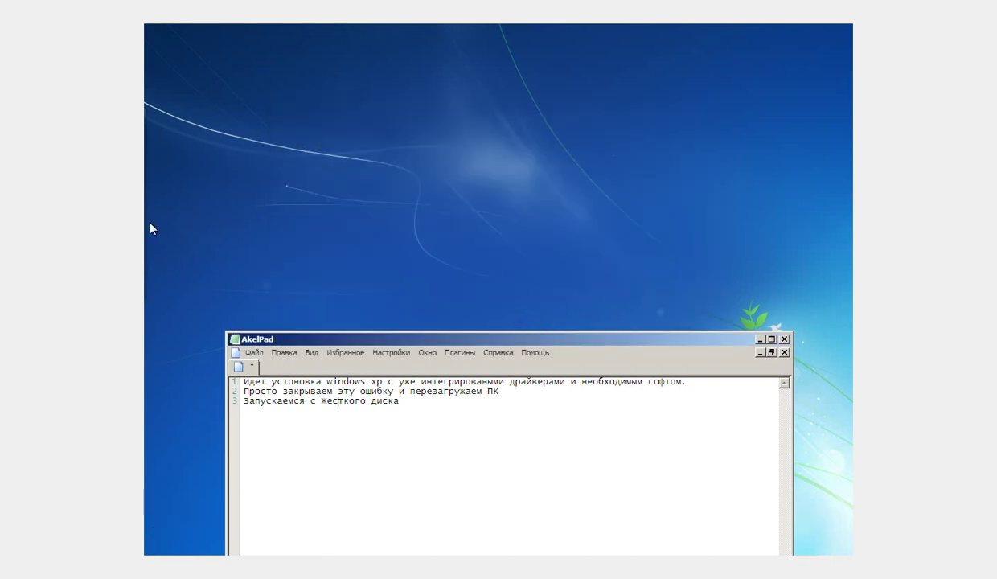
pyautogui.moveTo(146, 224)
pyautogui.moveTo(181, 283)
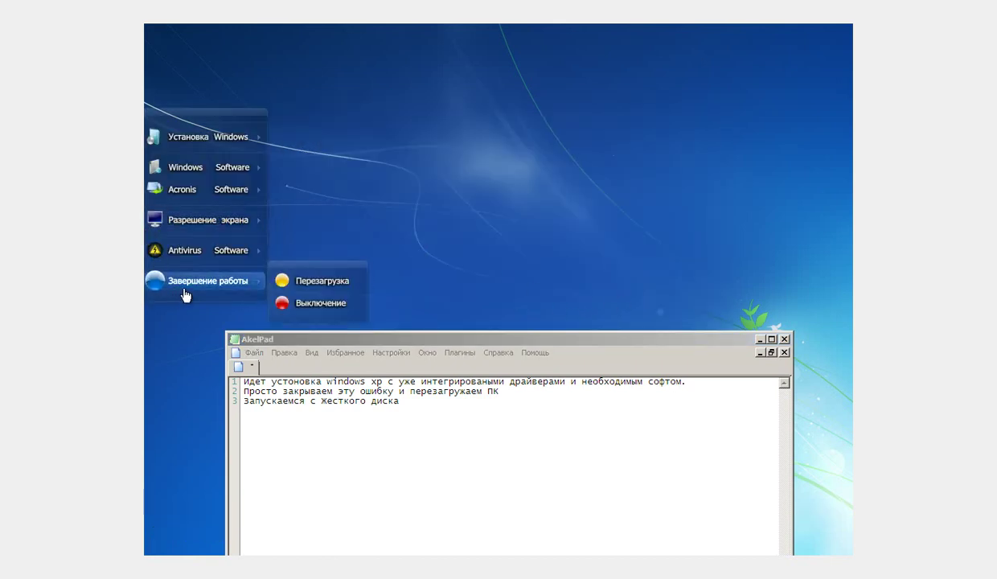
pyautogui.click(322, 284)
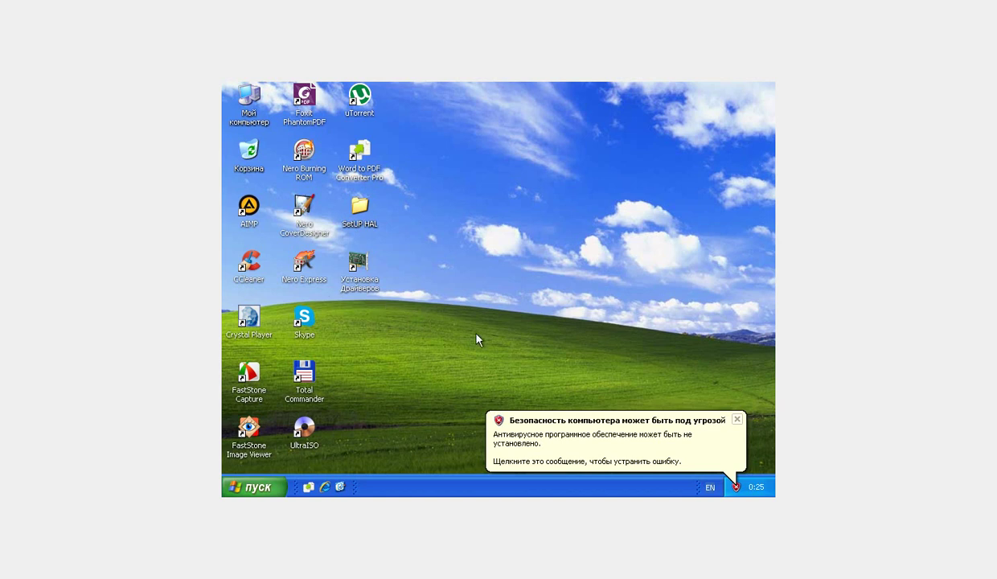
# Dismiss the security notification and set the screen resolution to 1024 на 768 точек, keeping the new configuration
pyautogui.click(738, 420)
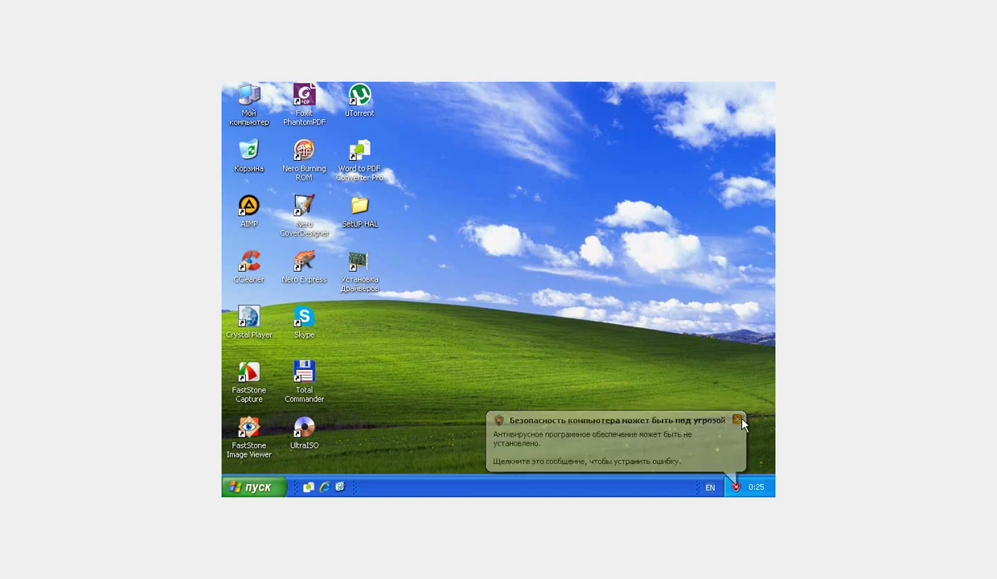
pyautogui.rightClick(531, 296)
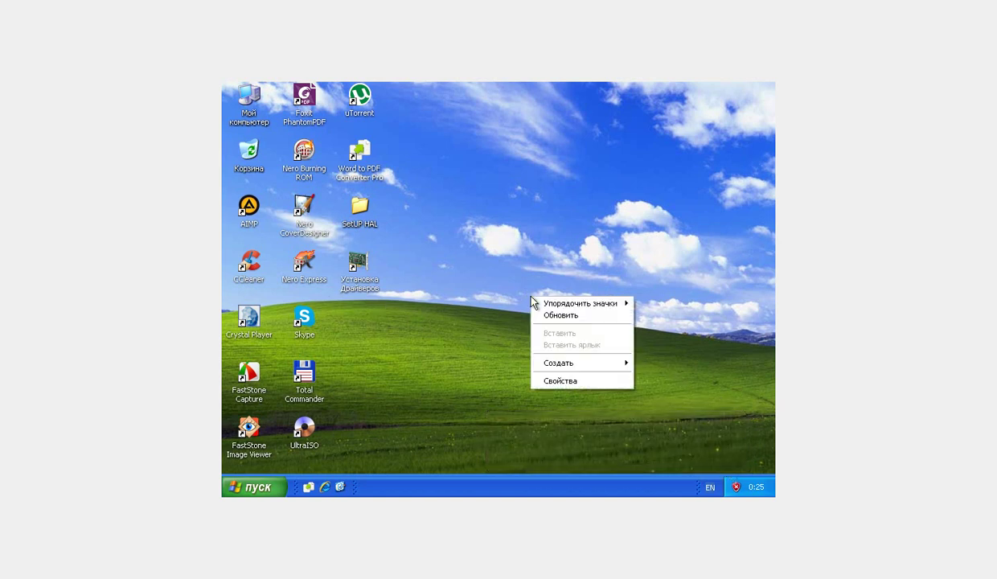
pyautogui.click(571, 382)
pyautogui.click(451, 134)
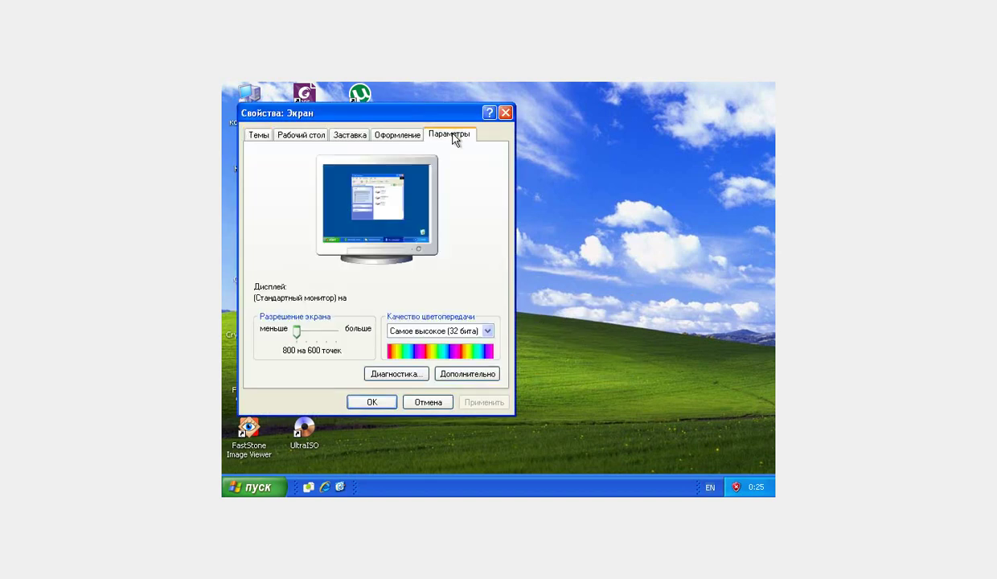
pyautogui.moveTo(304, 336); pyautogui.dragTo(313, 335)
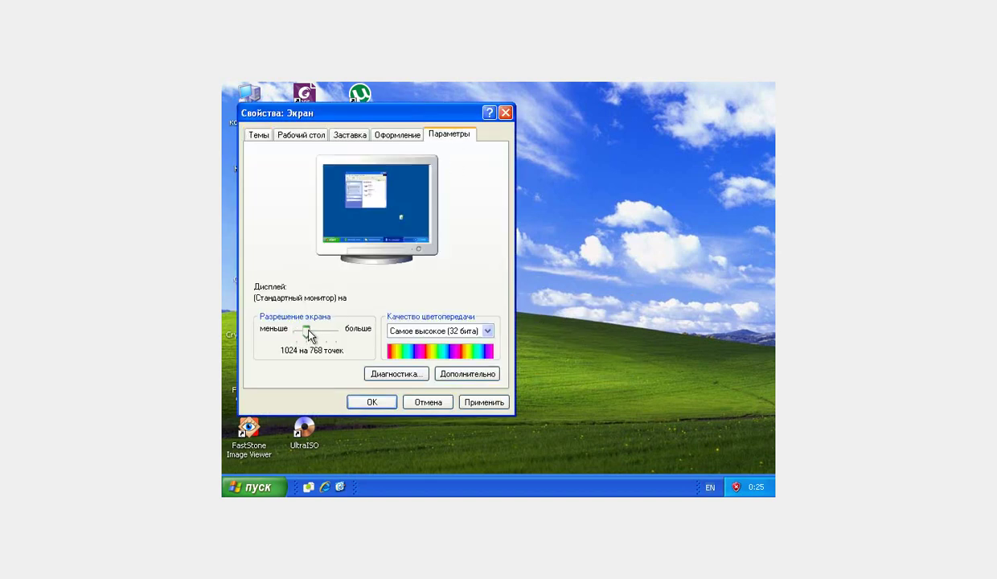
pyautogui.click(484, 403)
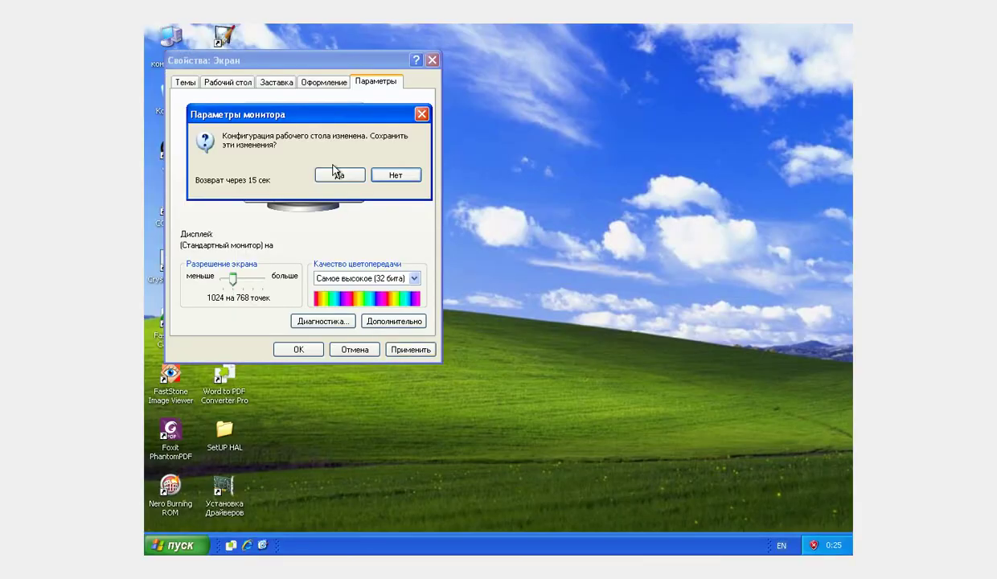
pyautogui.click(336, 173)
pyautogui.click(302, 349)
# Create a new text document on the desktop, open it and move its Notepad window over the desktop icons
pyautogui.rightClick(391, 240)
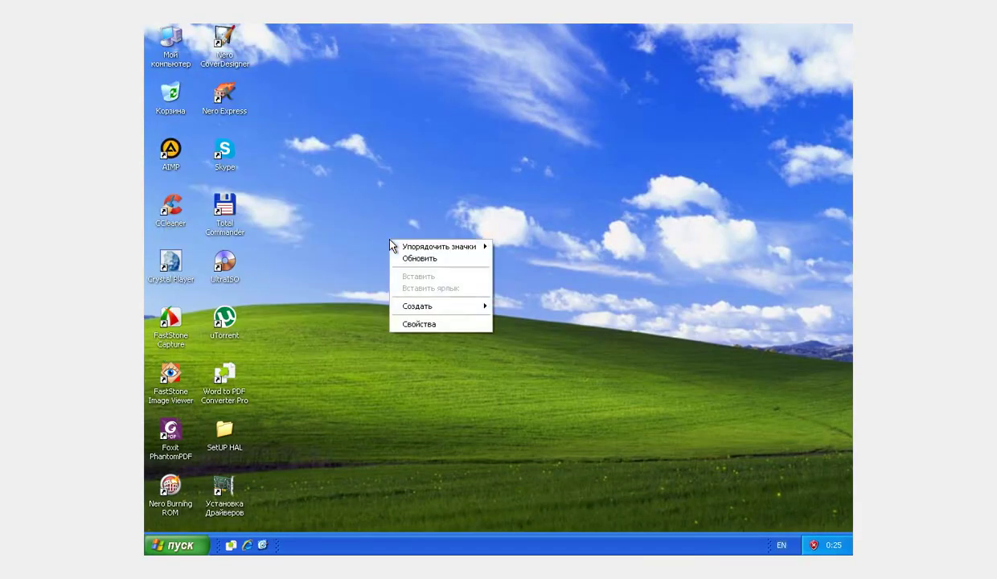
pyautogui.moveTo(434, 306)
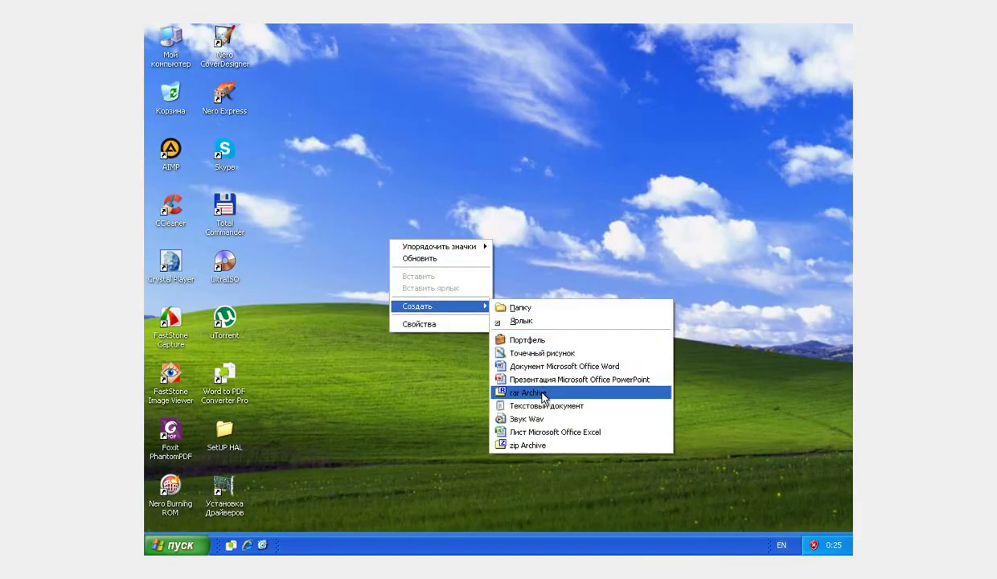
pyautogui.click(539, 405)
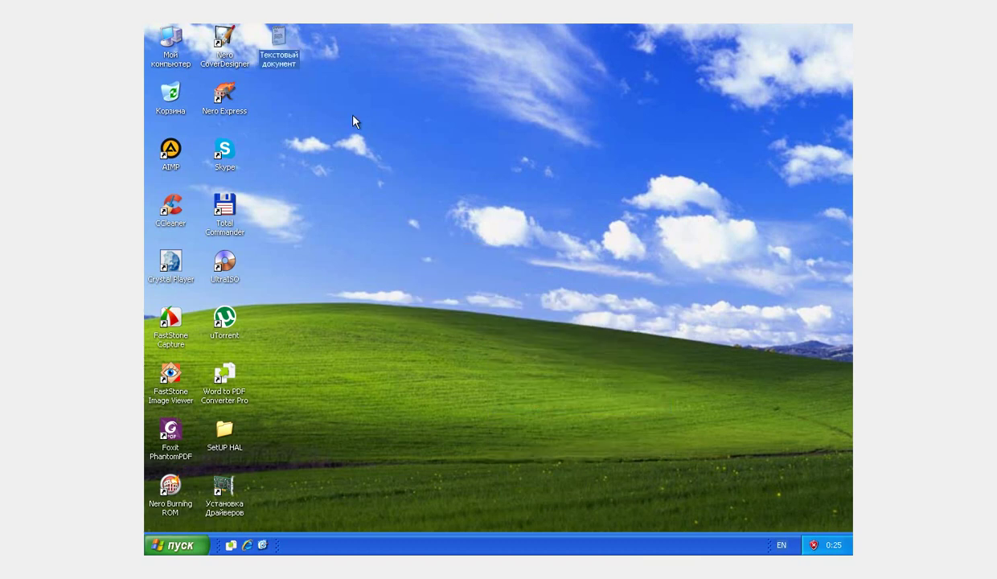
pyautogui.doubleClick(279, 38)
pyautogui.moveTo(628, 127); pyautogui.dragTo(361, 115)
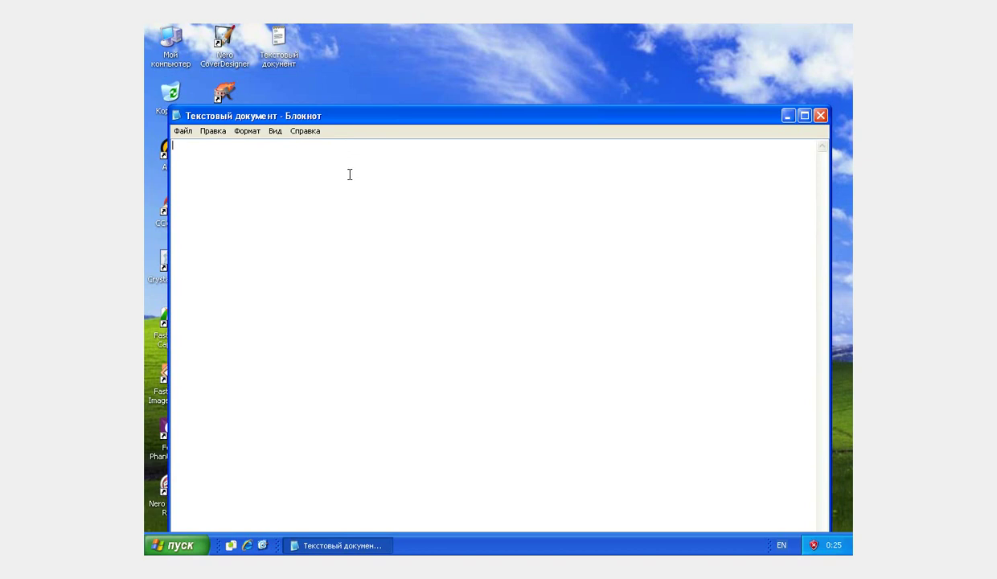
# Switch the input language to Russian and write "Таким оброзом мы получаем готовую ОС" in the text document
pyautogui.write('Nfrj')
pyautogui.press('BackSpace')
pyautogui.press('BackSpace')
pyautogui.press('BackSpace')
pyautogui.press('BackSpace')
pyautogui.hotkey('alt', 'shift')
pyautogui.write('Таким оброзом мы полу')
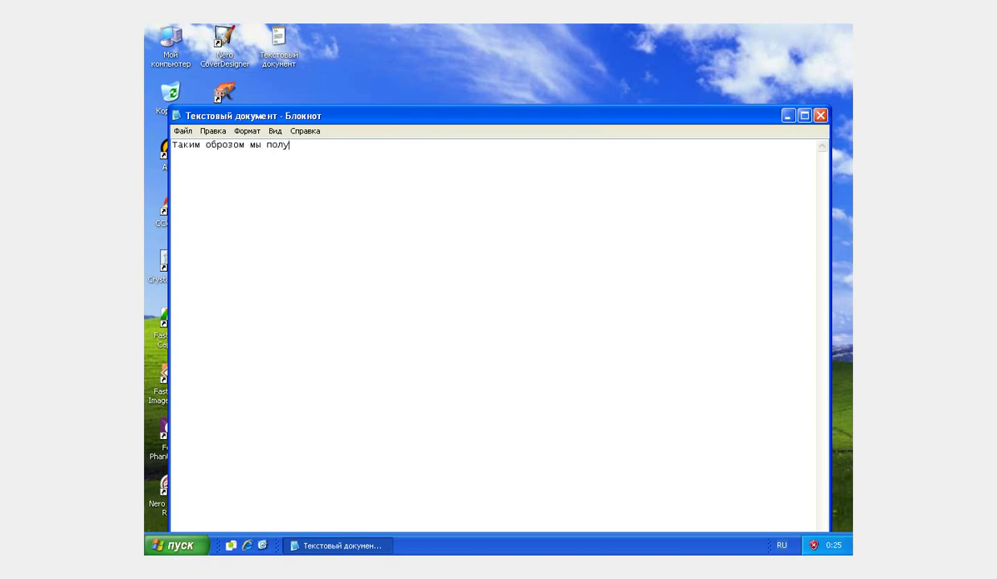
pyautogui.write('чаем готовую ОС')
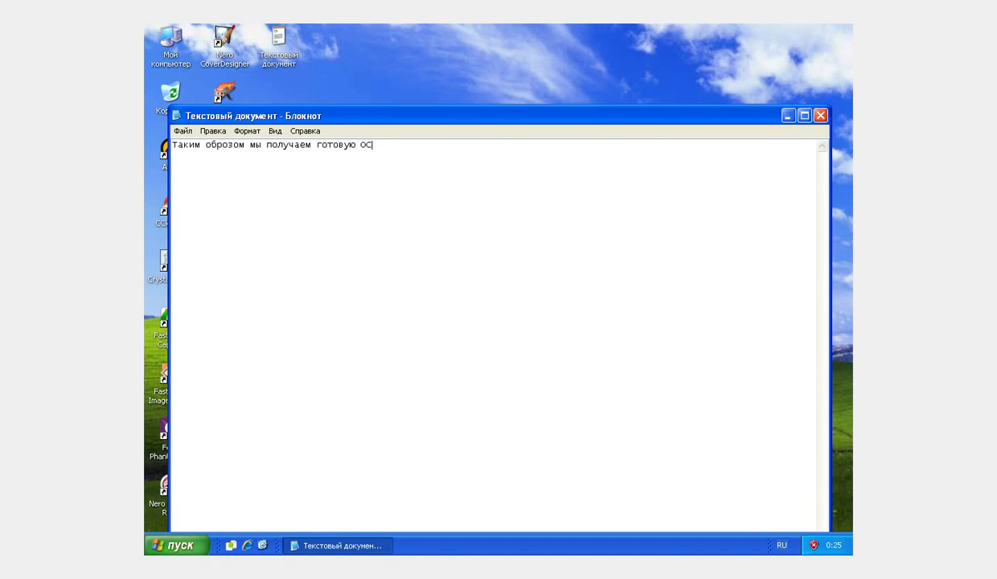